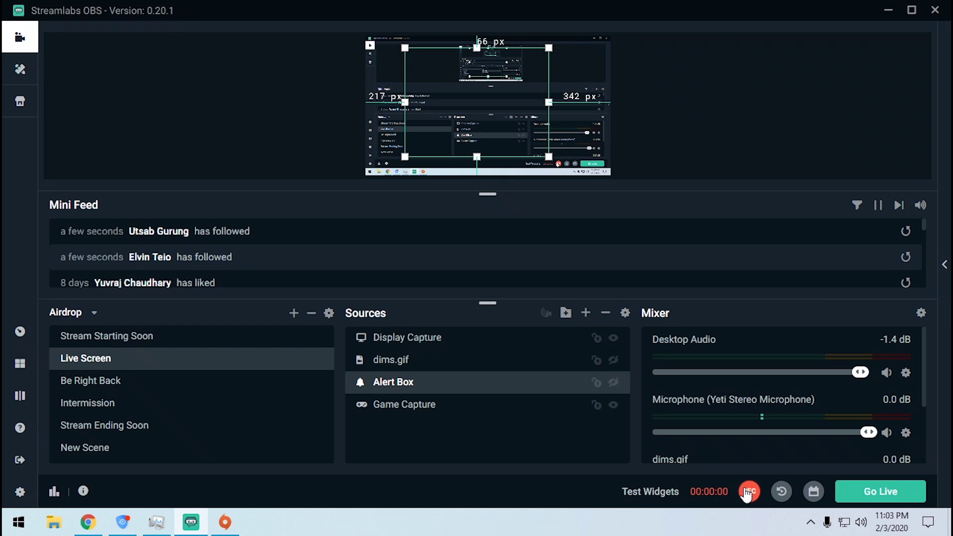
- Start the Streamlabs screen recording, hide Streamlabs, and close the YouTube tab
click(747, 493)
click(889, 11)
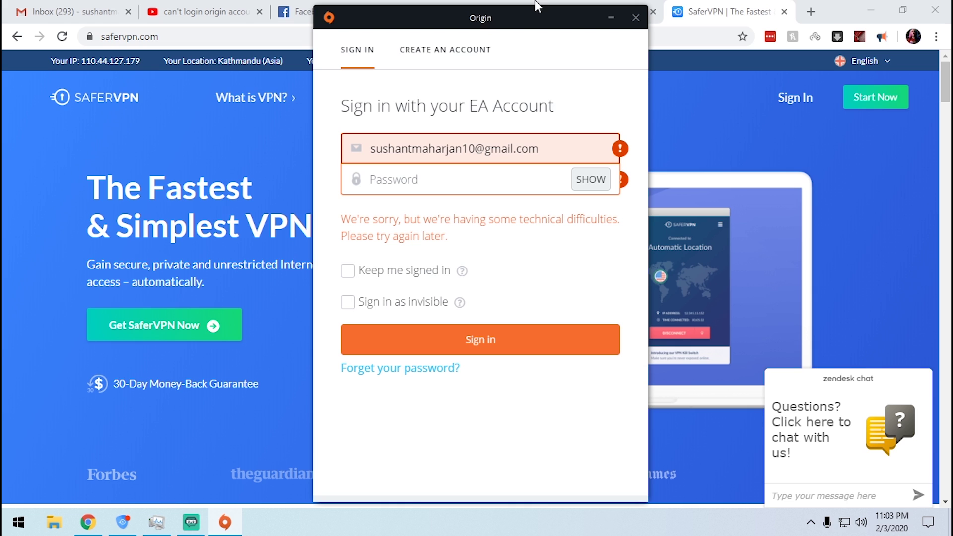
click(258, 11)
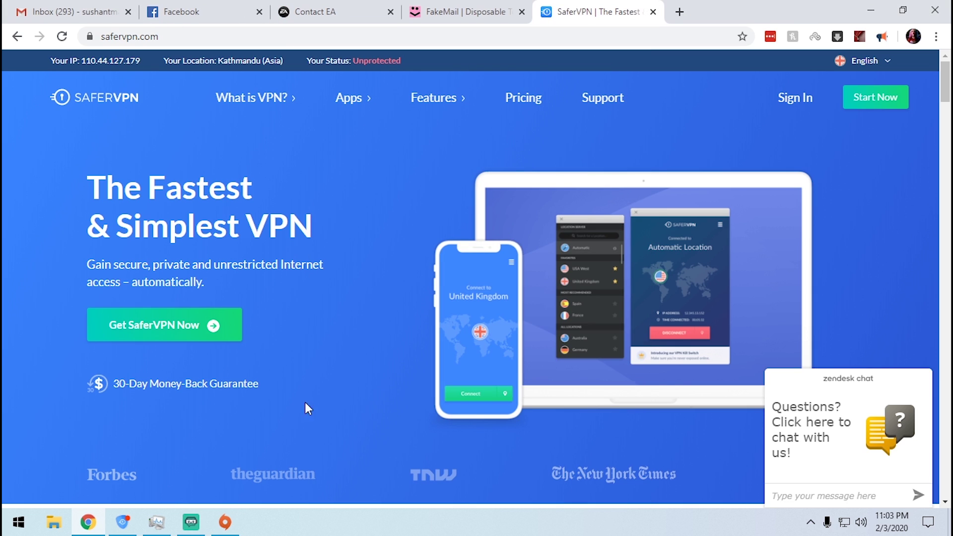
- Bring up the Origin sign-in window and highlight its technical-difficulties error message
click(225, 522)
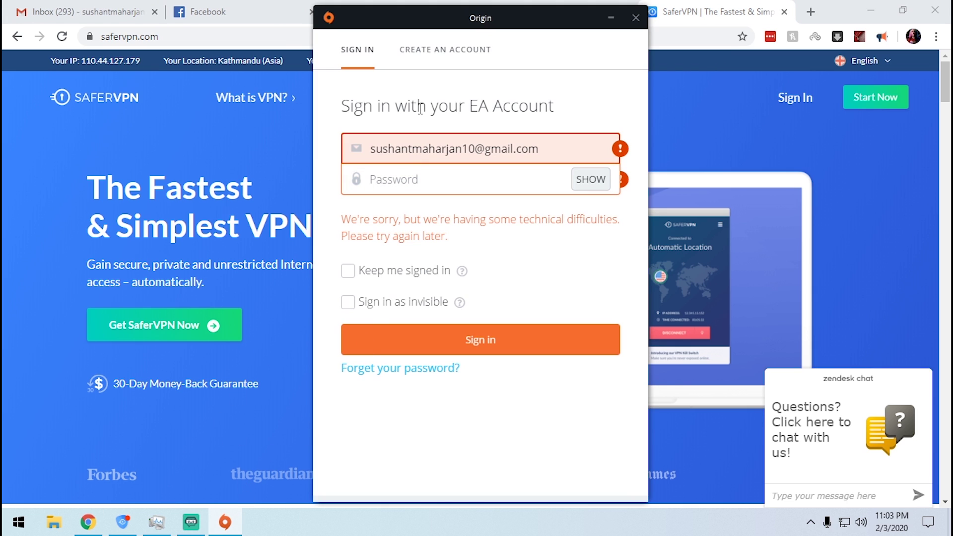
mouse_move(383, 223)
mouse_down()
mouse_move(481, 219)
mouse_move(530, 235)
mouse_up()
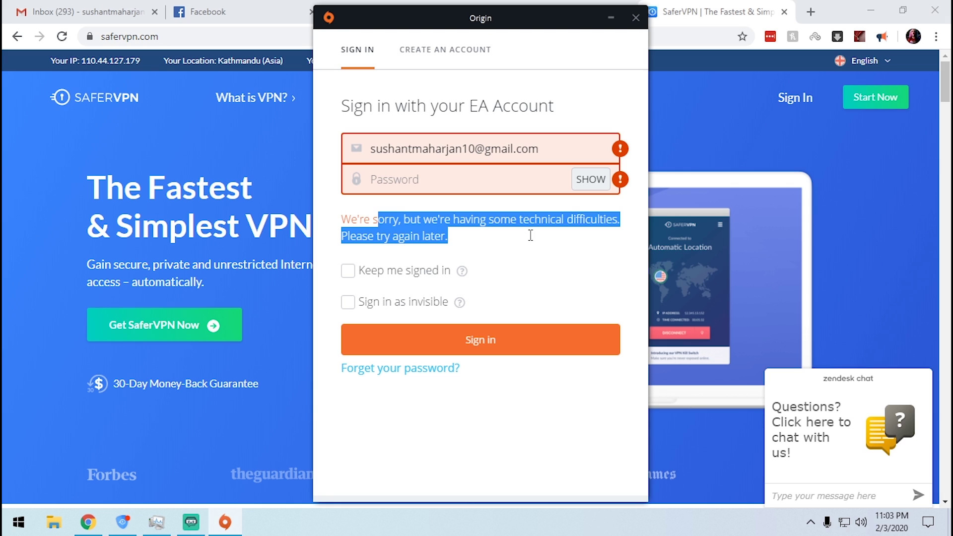
click(507, 243)
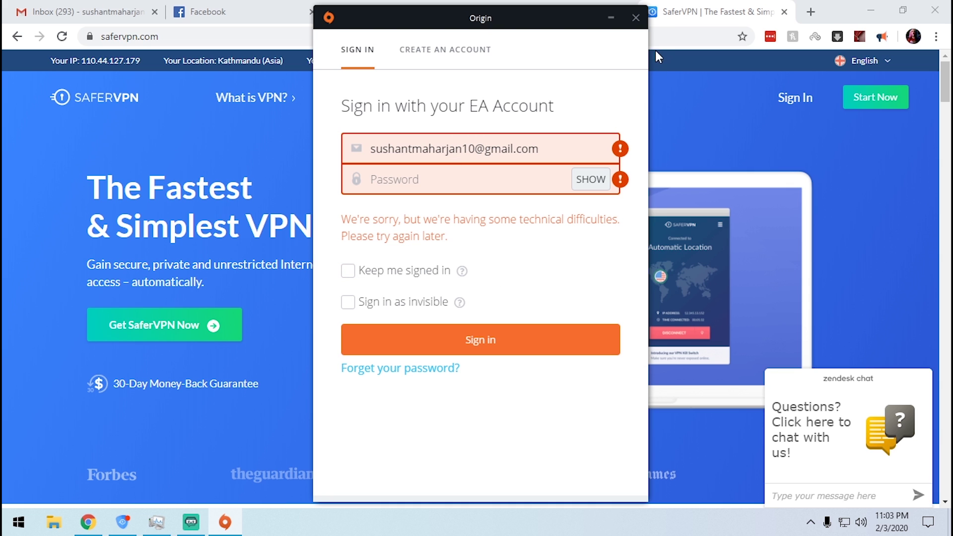
- Switch the browser to the Contact EA support chat tab
click(705, 8)
click(596, 8)
click(437, 7)
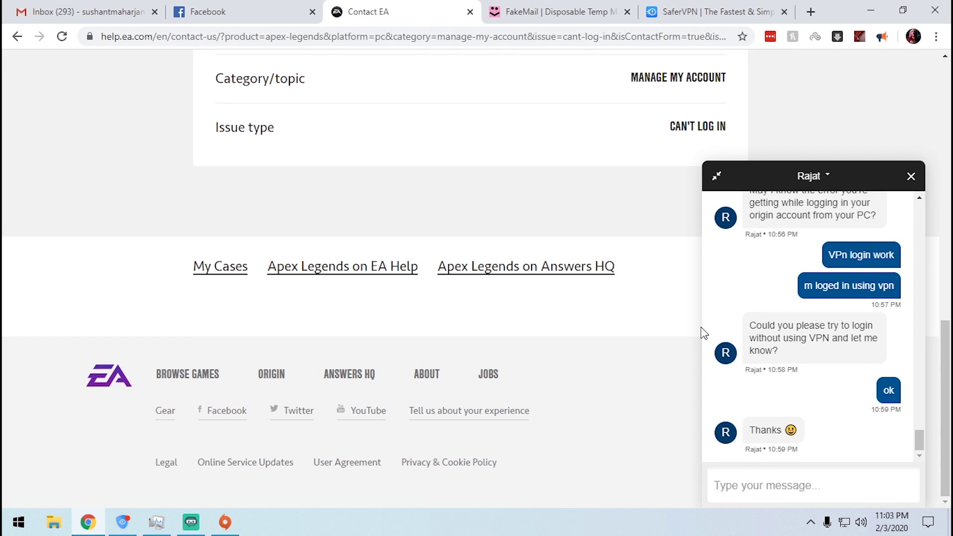
- Review the can't-log-in chat transcript, then end the chat and confirm
scroll(788, 385, up, 4)
scroll(794, 377, down, 4)
scroll(797, 357, up, 4)
scroll(797, 356, up, 4)
scroll(860, 293, up, 3)
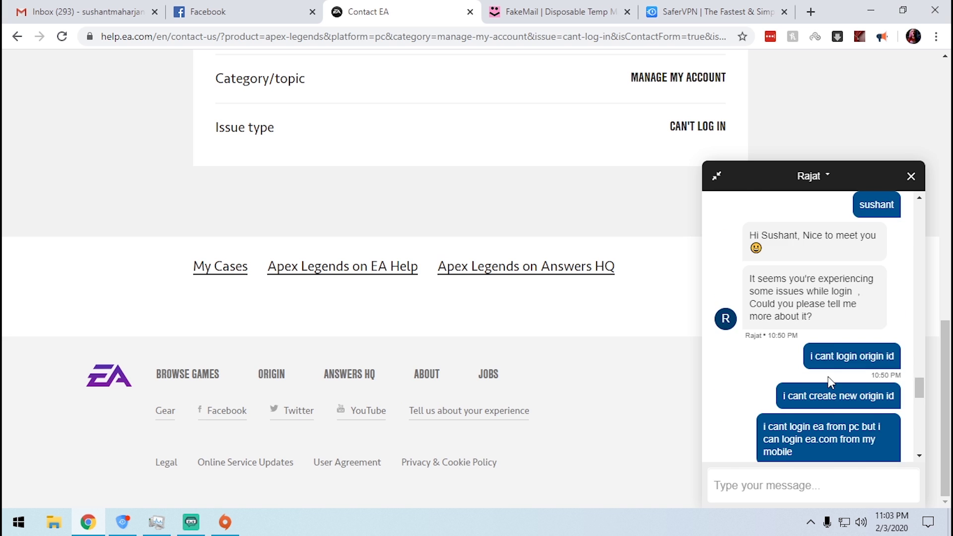
scroll(852, 408, down, 10)
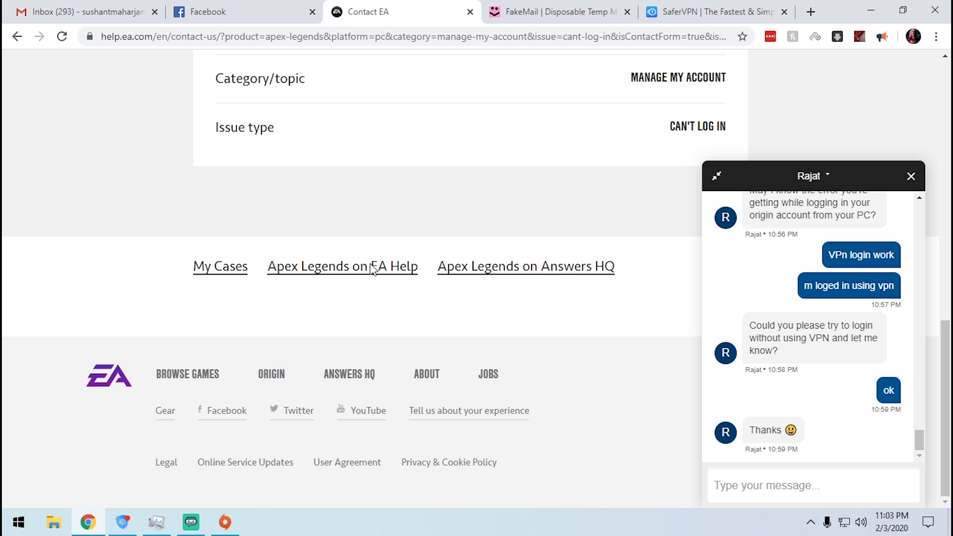
click(911, 177)
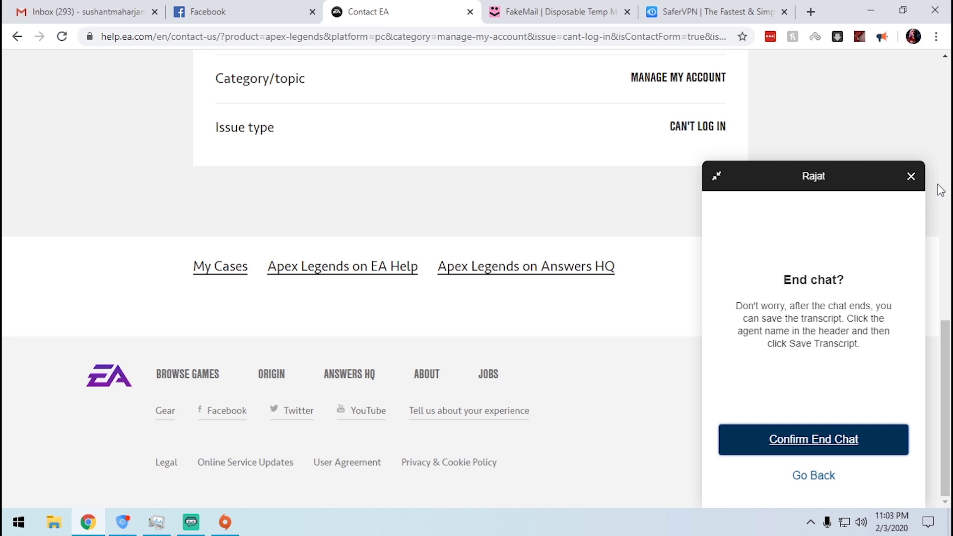
click(911, 176)
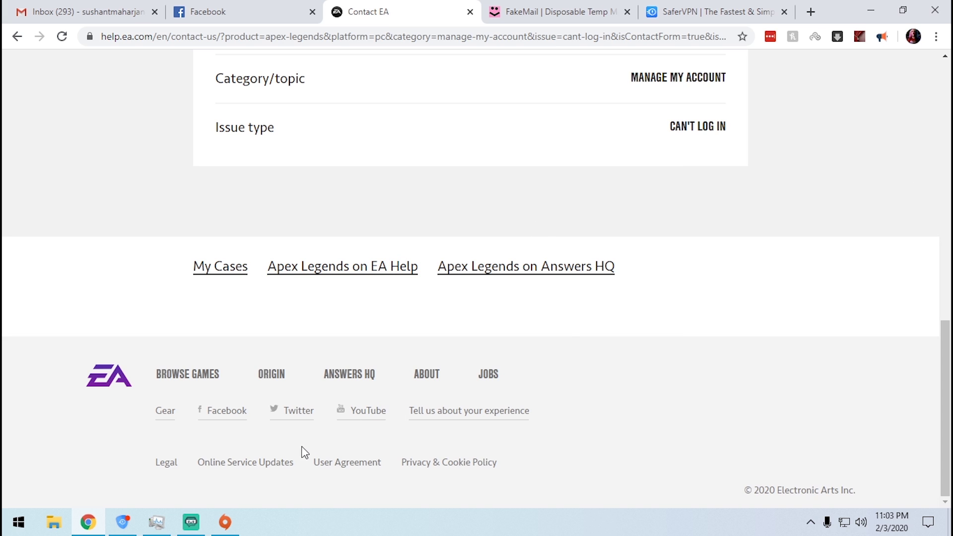
- Recheck Origin's sign-in error message, then bring up File Explorer on This PC
click(219, 523)
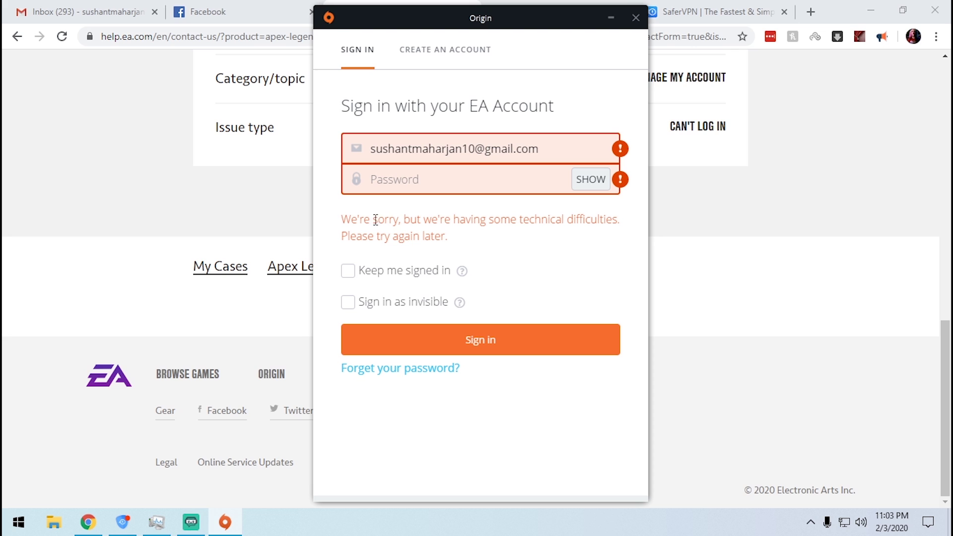
drag(342, 216, 558, 230)
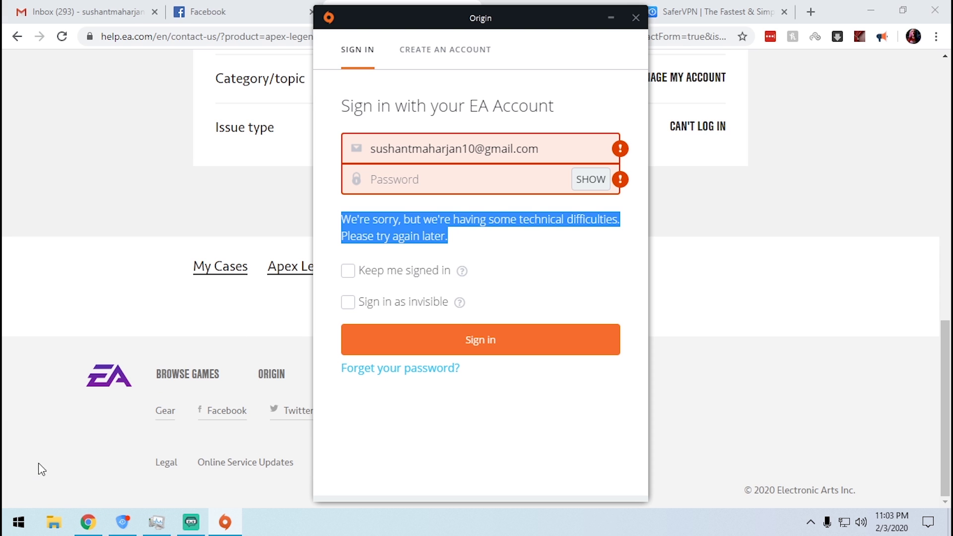
click(54, 522)
click(48, 299)
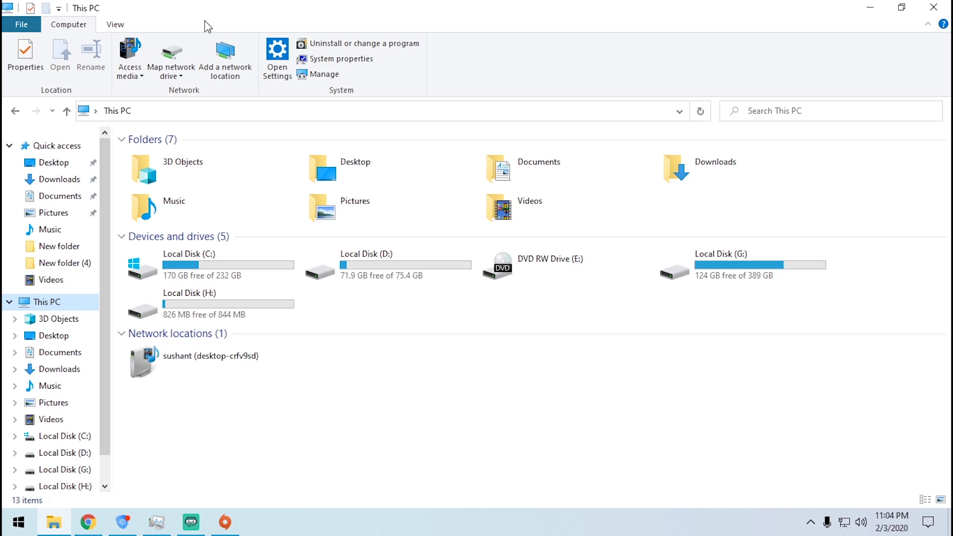
click(353, 45)
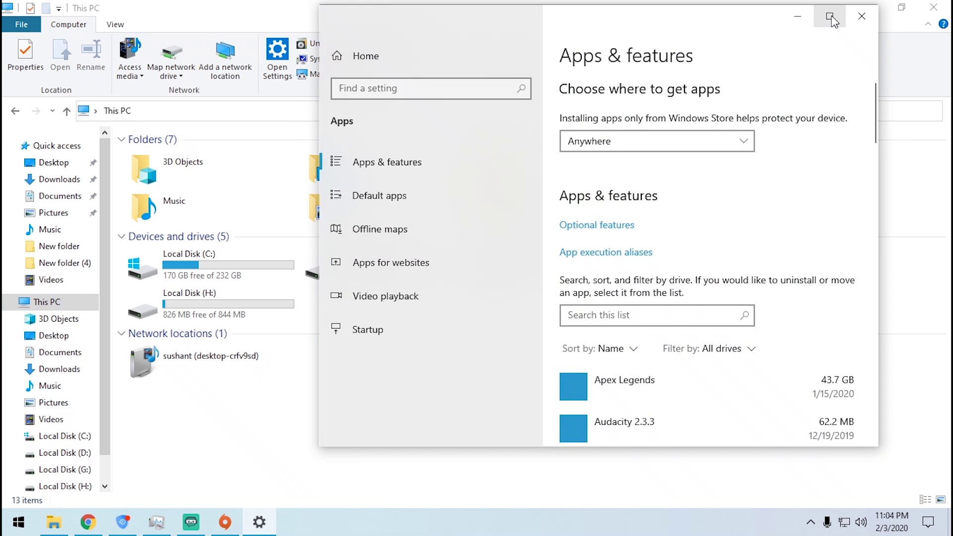
click(830, 16)
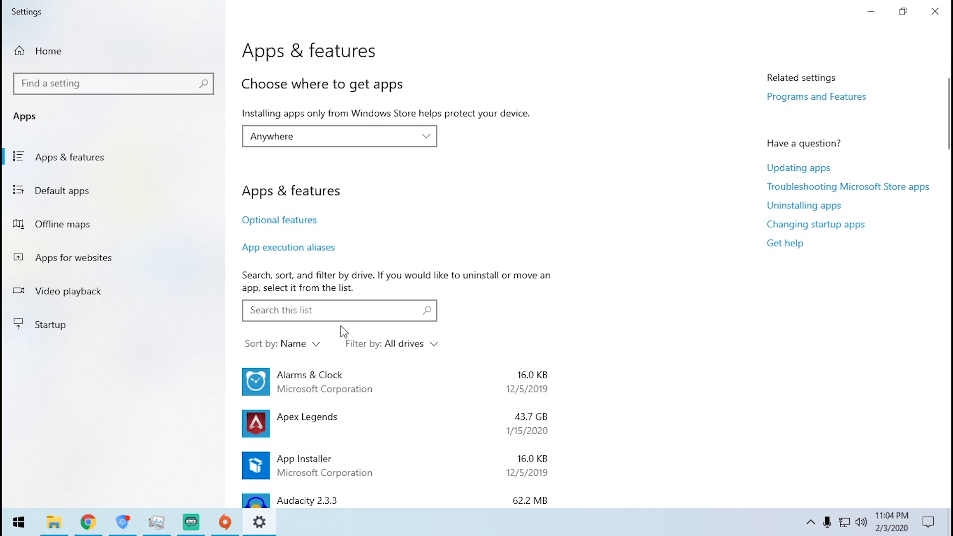
click(319, 307)
text(or)
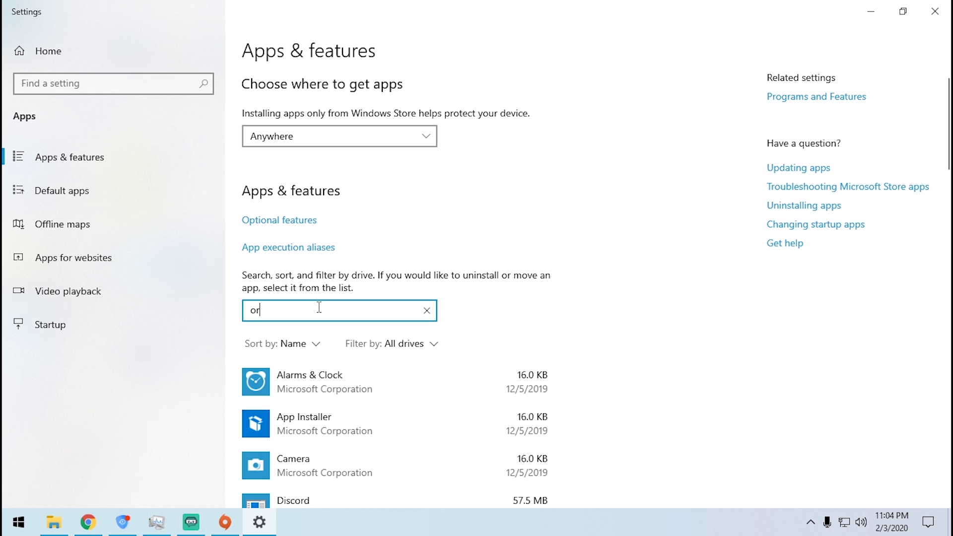
text(ig)
click(313, 391)
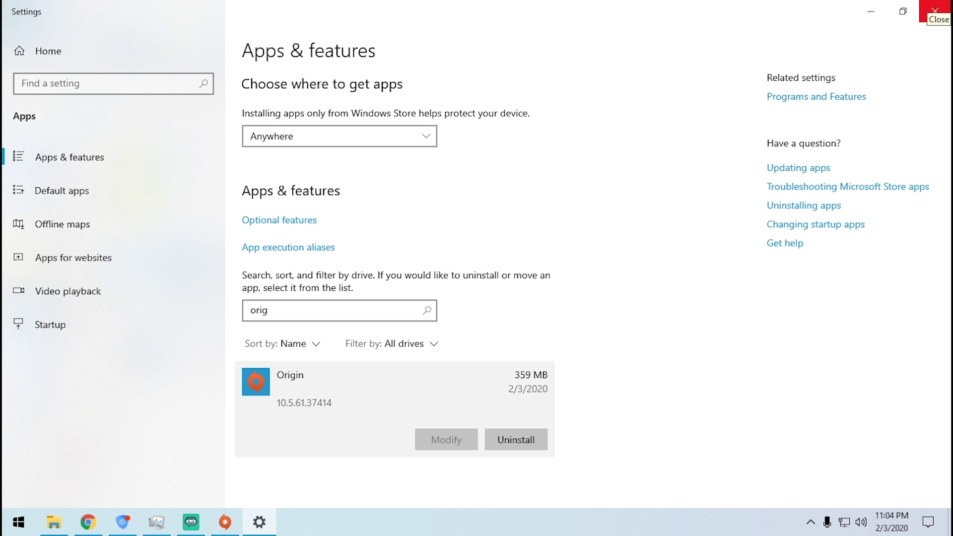
- Close the apps settings window and switch to the SaferVPN homepage tab
click(935, 10)
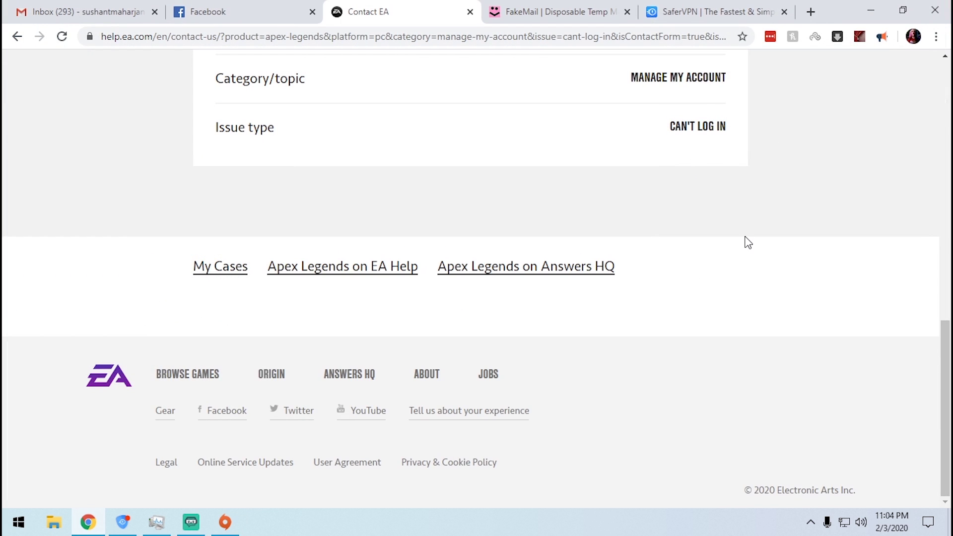
click(701, 11)
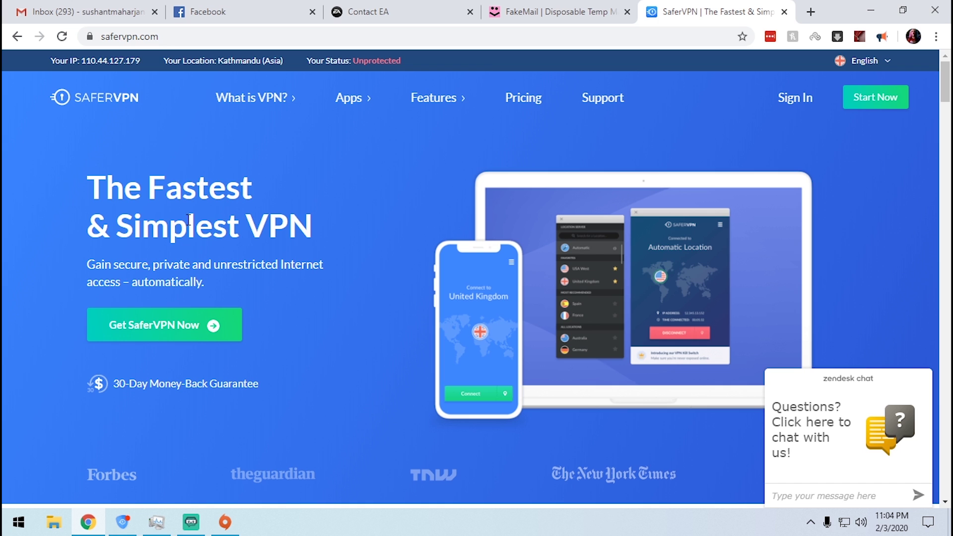
mouse_move(255, 97)
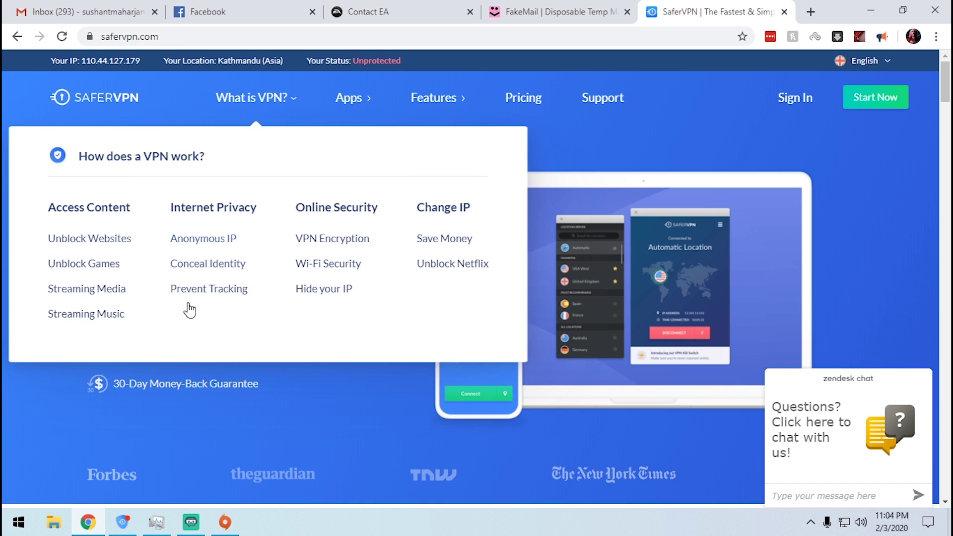
scroll(202, 330, down, 3)
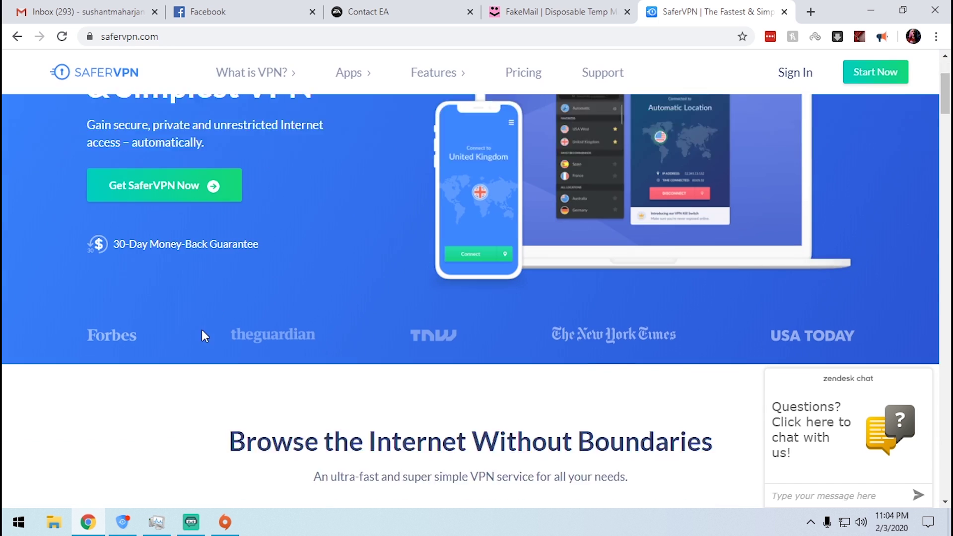
scroll(240, 291, down, 2)
scroll(241, 291, up, 5)
- Reload the SaferVPN homepage and scroll through it, still showing Unprotected
click(202, 38)
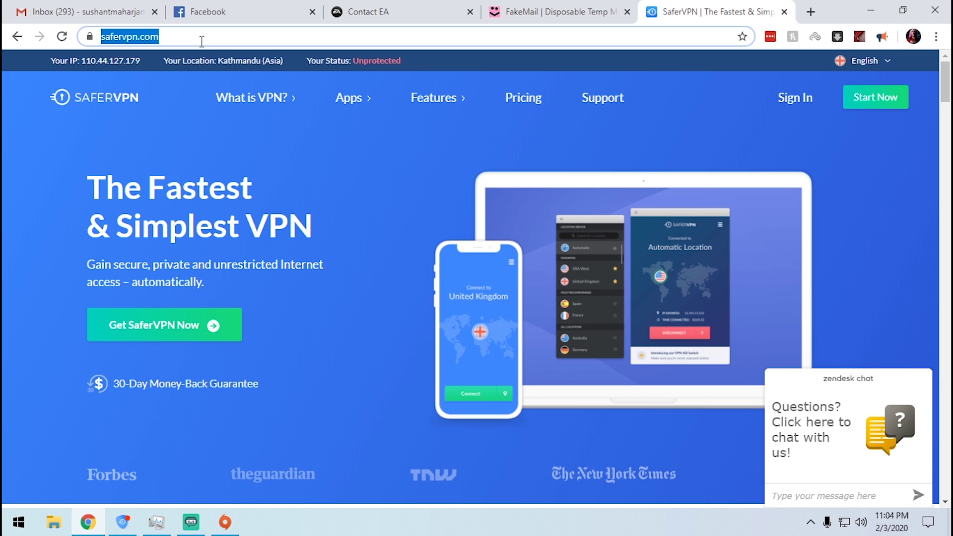
key(Return)
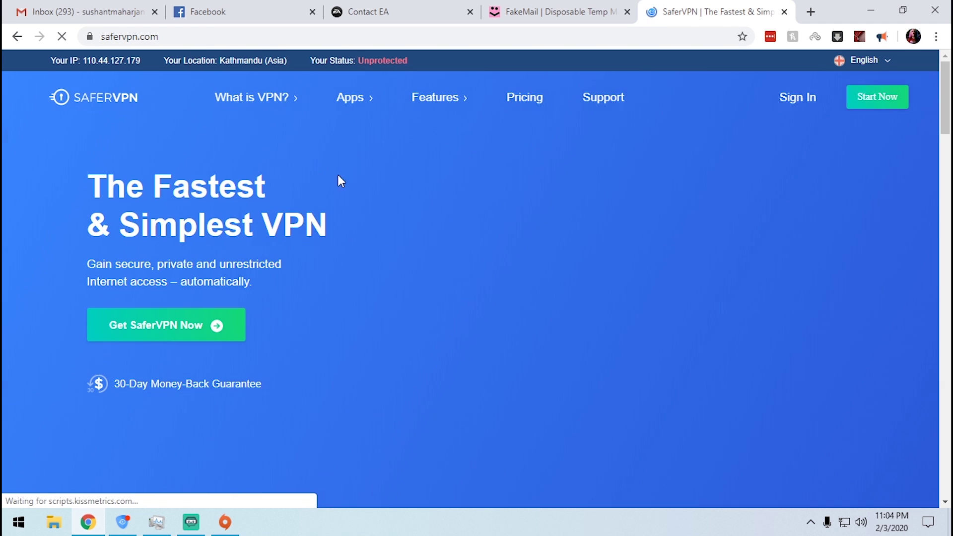
scroll(262, 378, down, 3)
scroll(264, 380, down, 5)
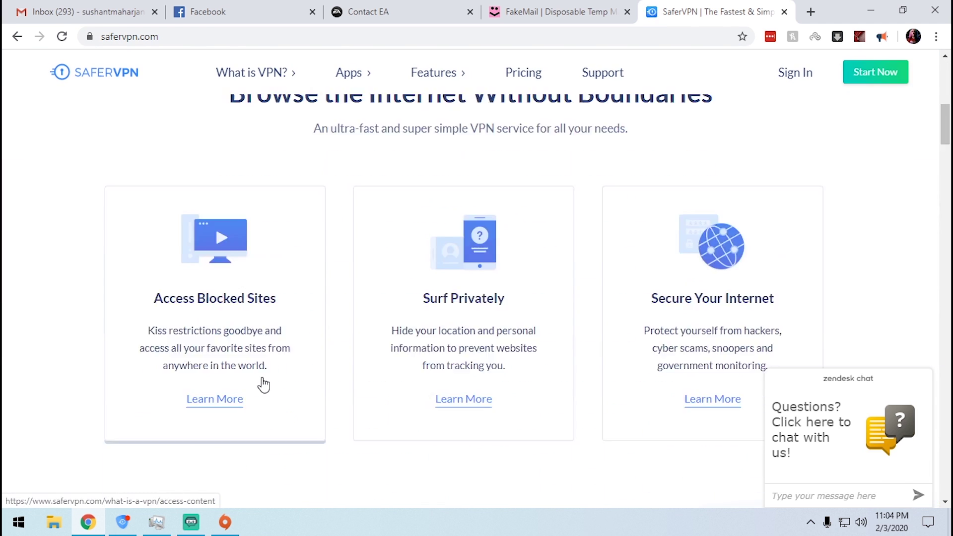
scroll(263, 385, up, 2)
scroll(326, 258, up, 5)
scroll(308, 268, up, 3)
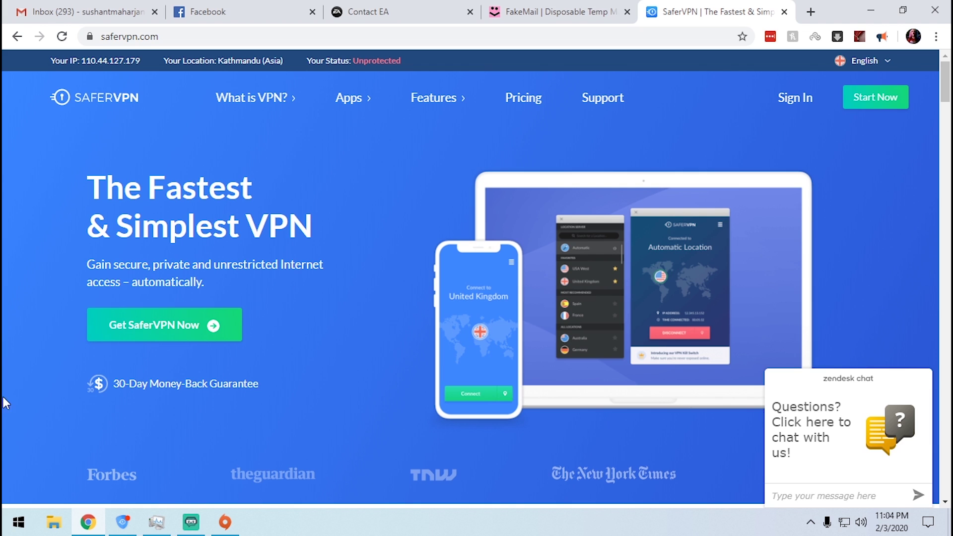
- Open the SaferVPN desktop app and arrange it beside the Origin sign-in window
click(123, 522)
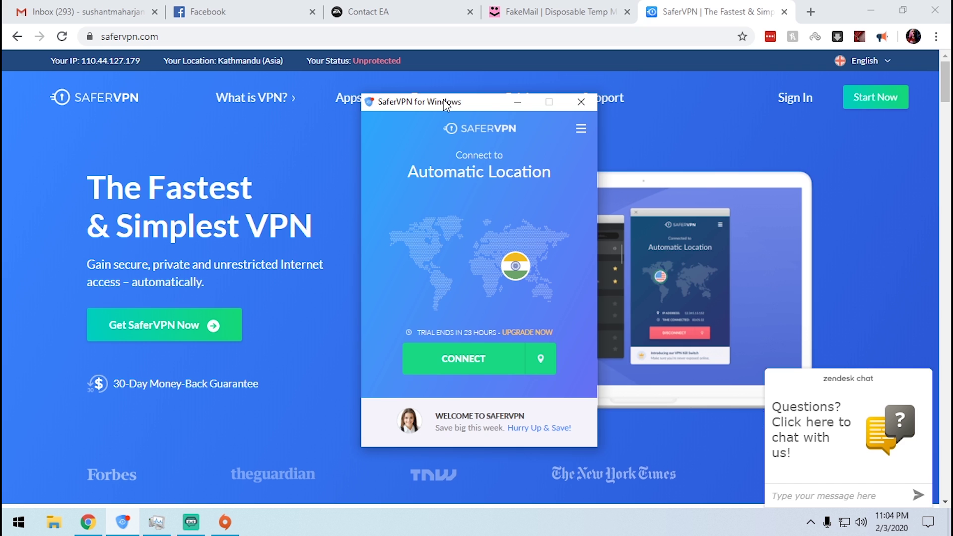
drag(447, 102, 735, 80)
click(873, 9)
drag(472, 20, 378, 31)
- Enter the account password and retry the Origin sign-in
click(360, 195)
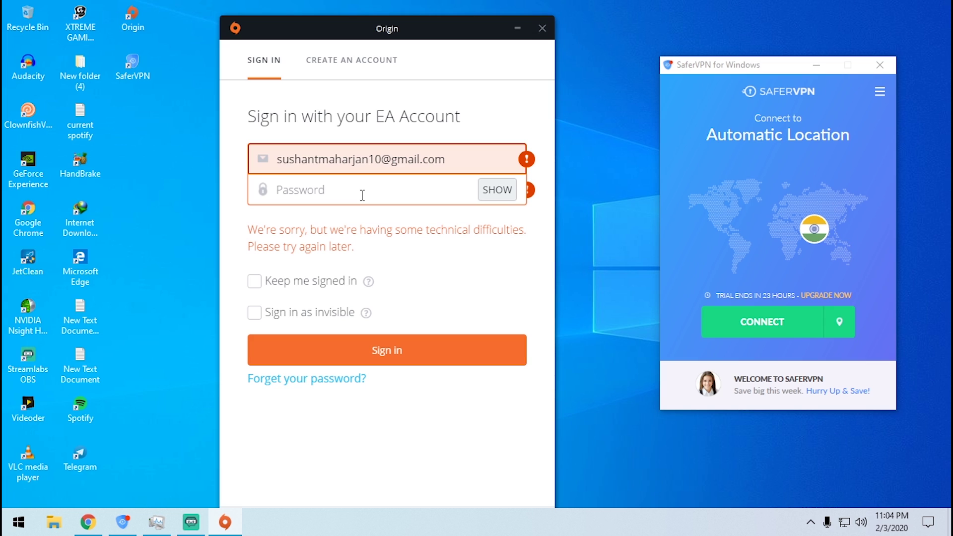
text(•)
key(Return)
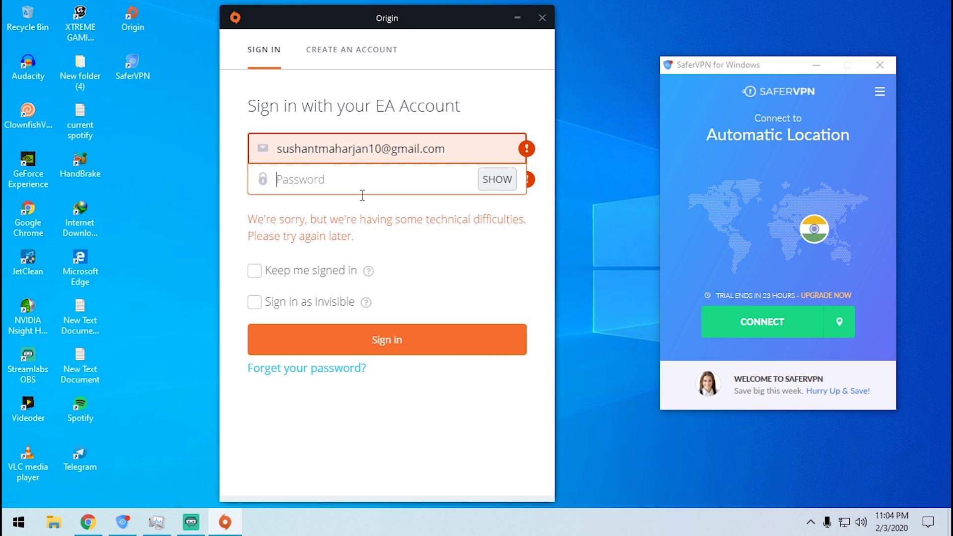
double_click(334, 217)
triple_click(334, 218)
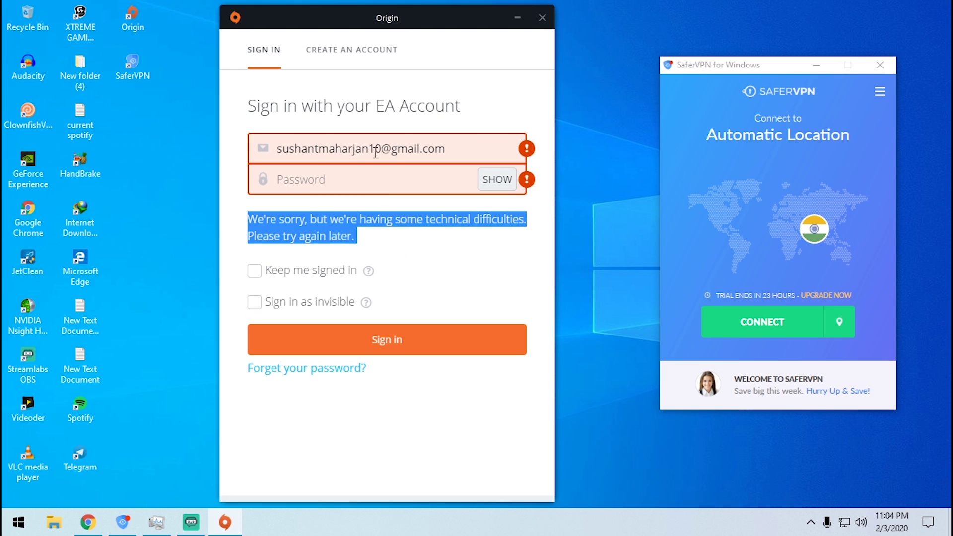
drag(368, 149, 200, 151)
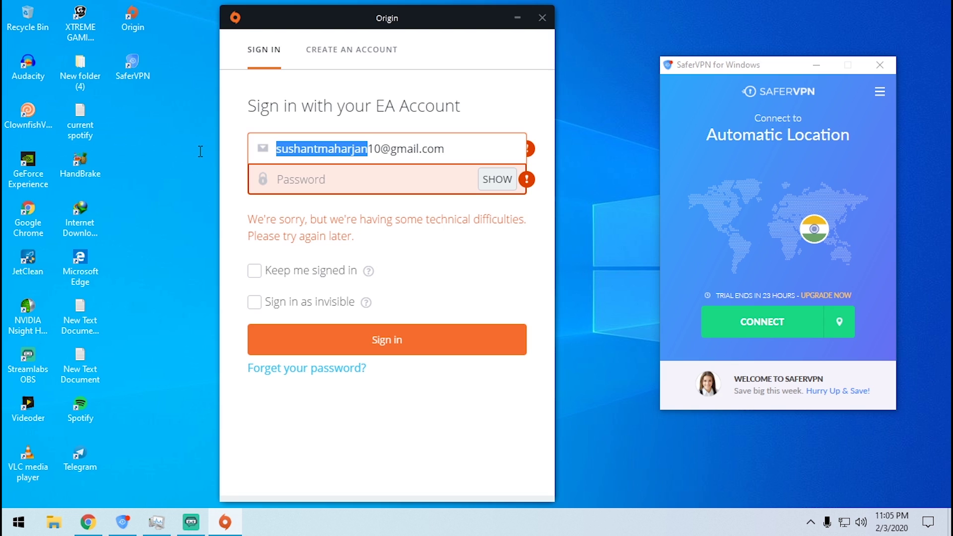
text(sushant)
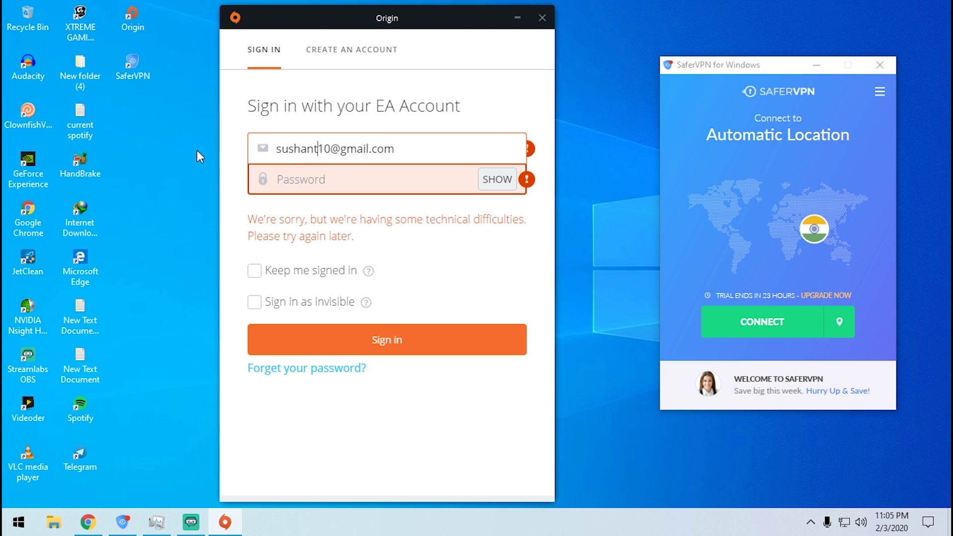
text(mzhn)
- Fix the e-mail ending to 'hzn', enter the password and submit sign-in
key(Tab)
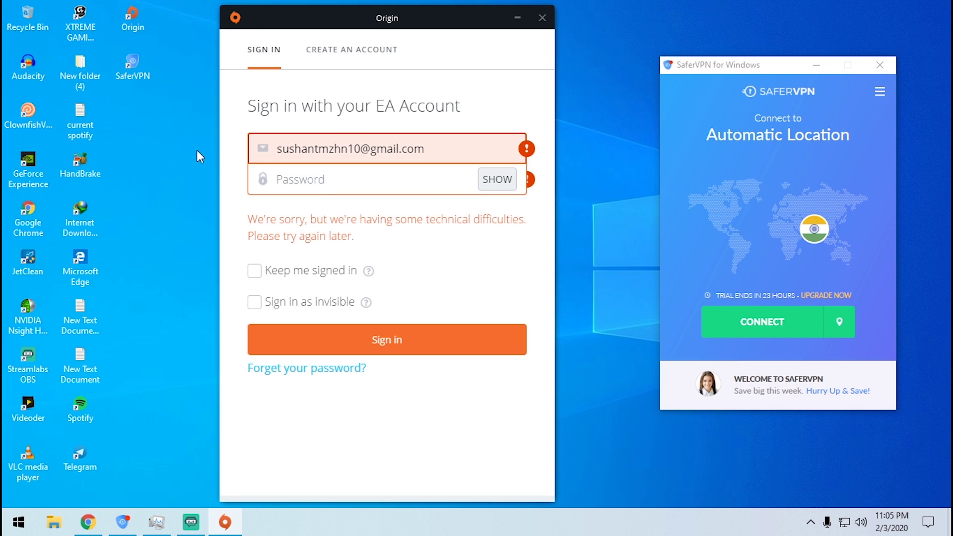
click(349, 148)
key(BackSpace)
key(BackSpace)
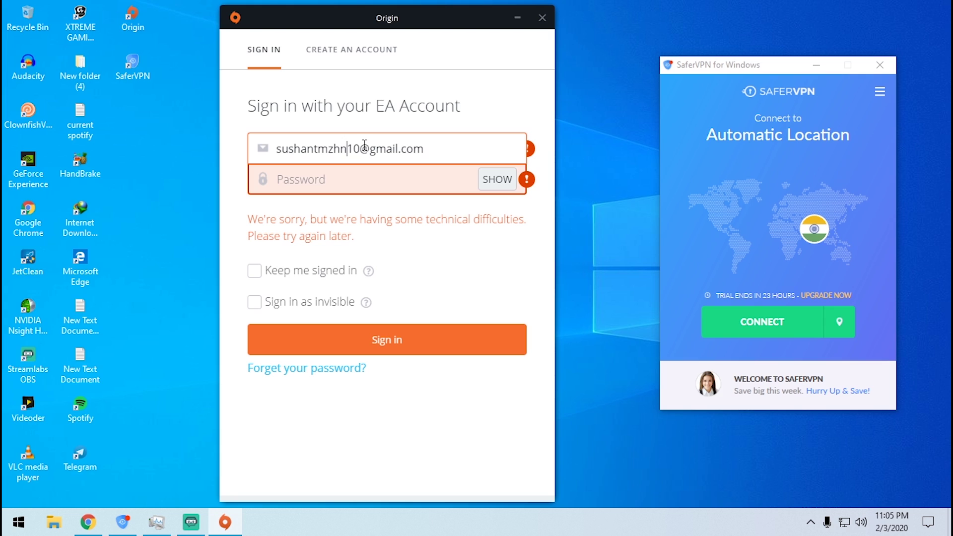
key(BackSpace)
key(BackSpace)
text(hzn)
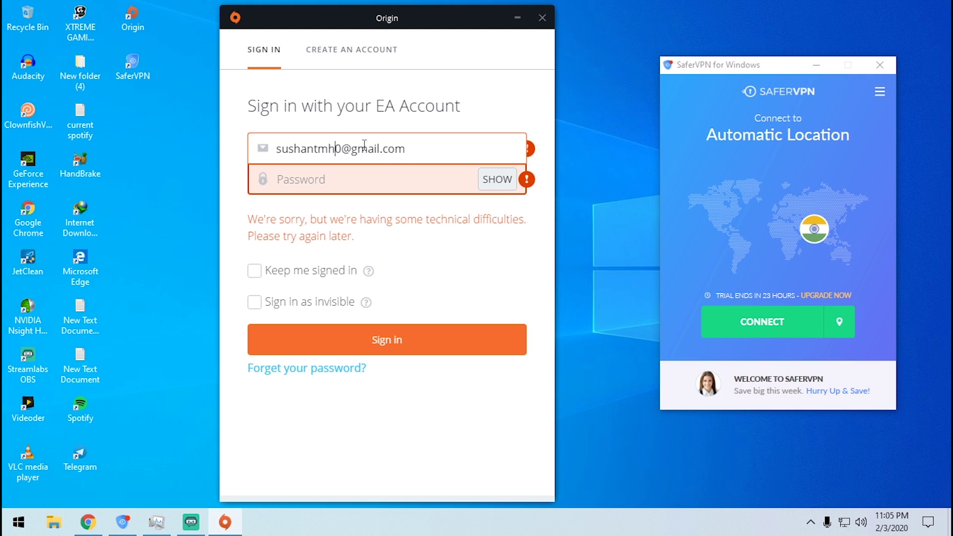
key(Tab)
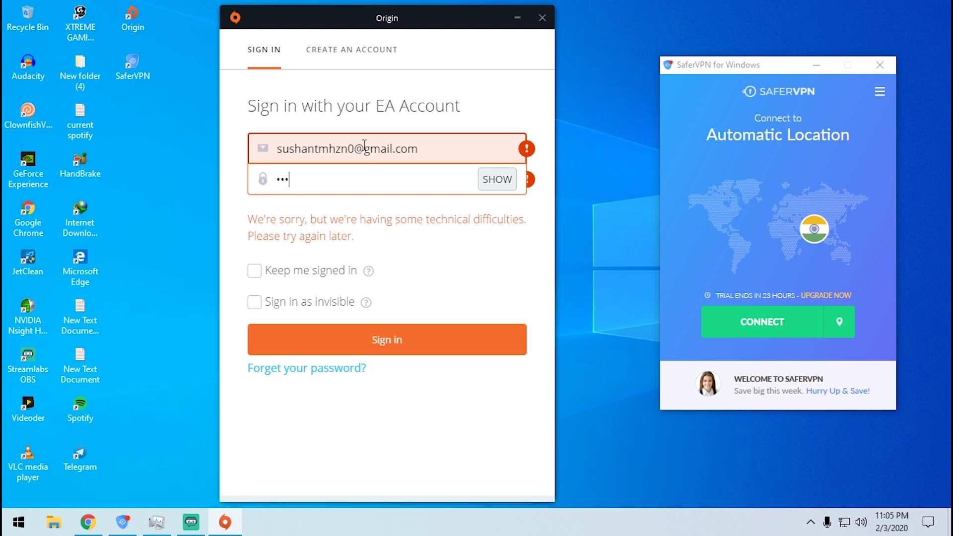
text(*******)
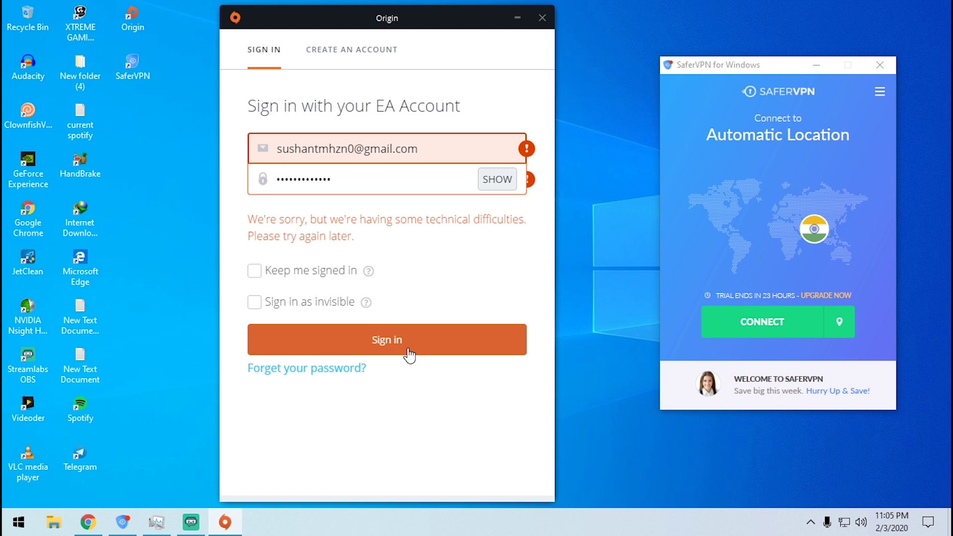
click(409, 352)
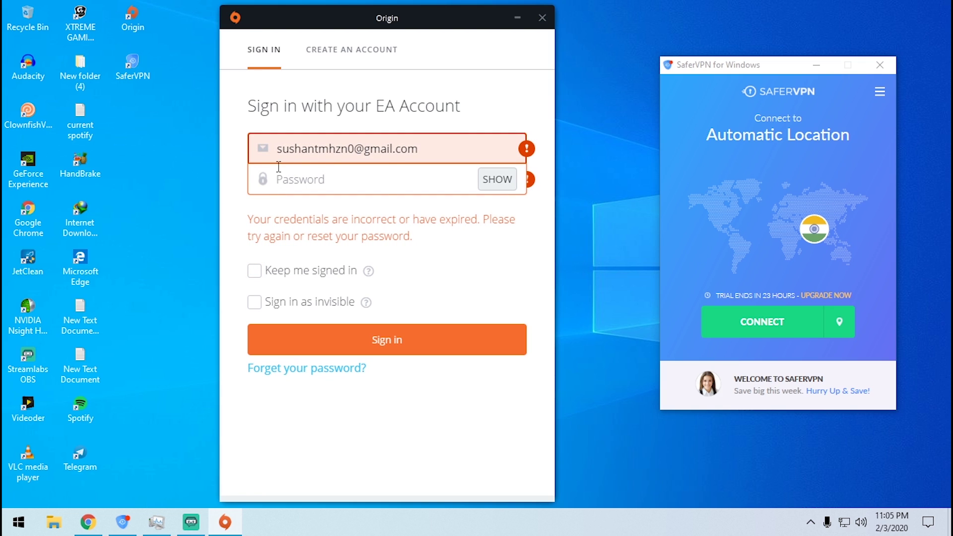
- Re-edit the credential fields and retry sign-in, hitting the technical-difficulties error again
key(Tab)
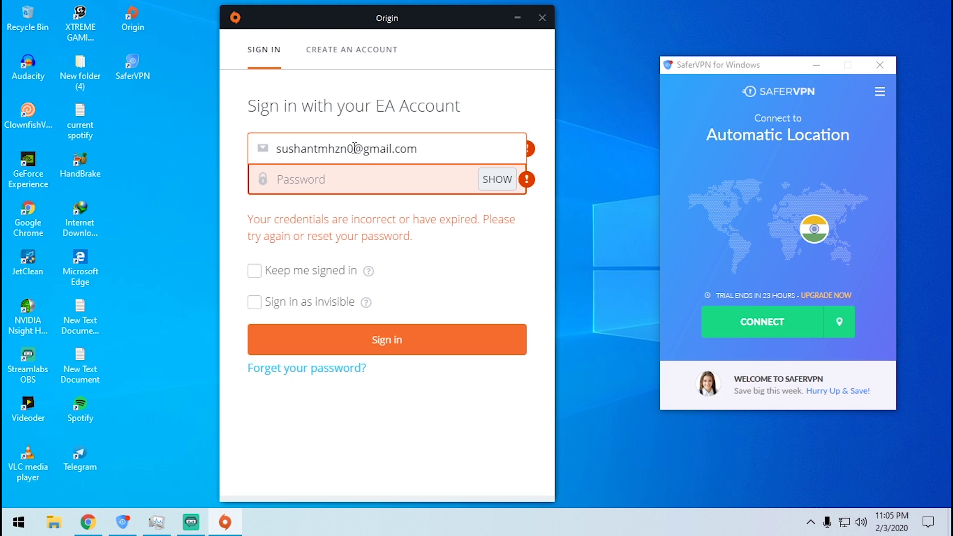
text(1)
key(Tab)
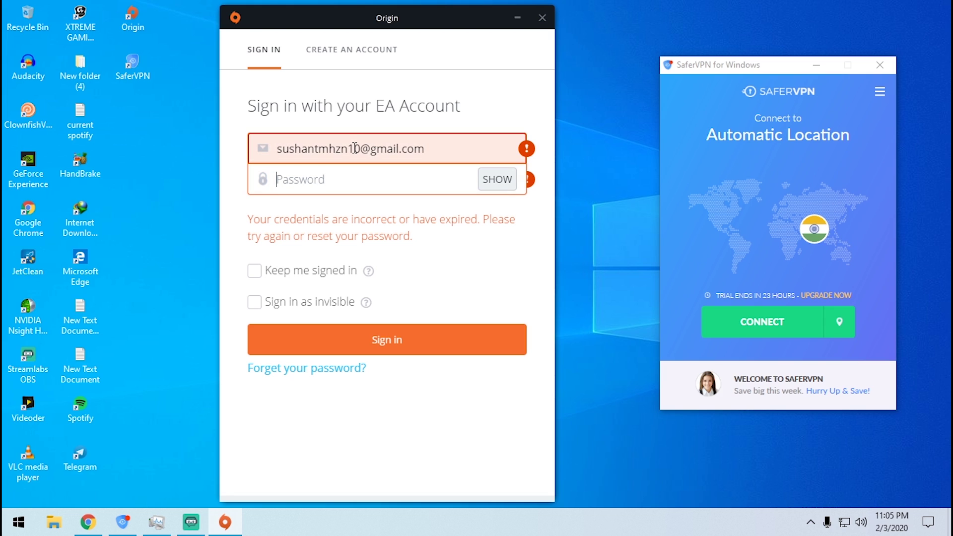
text(s)
drag(256, 222, 404, 242)
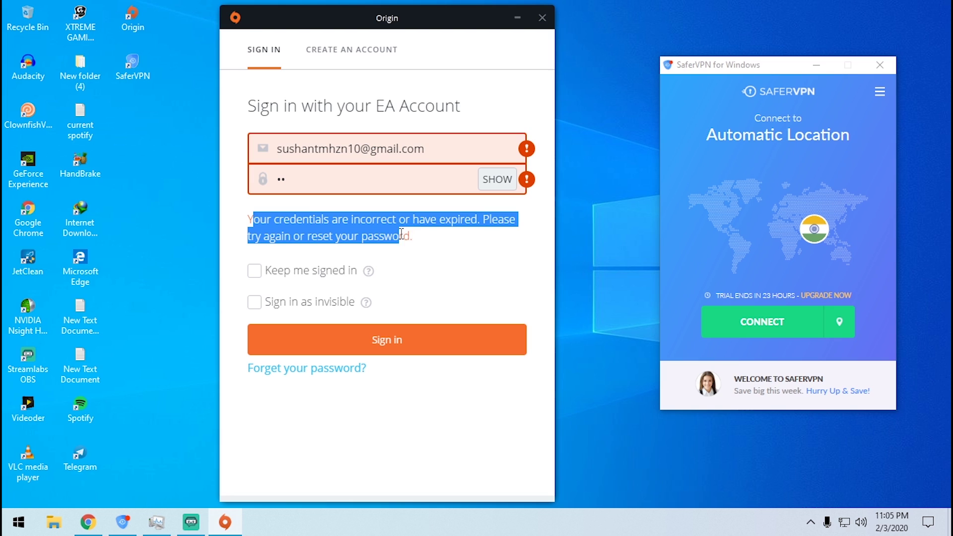
click(378, 176)
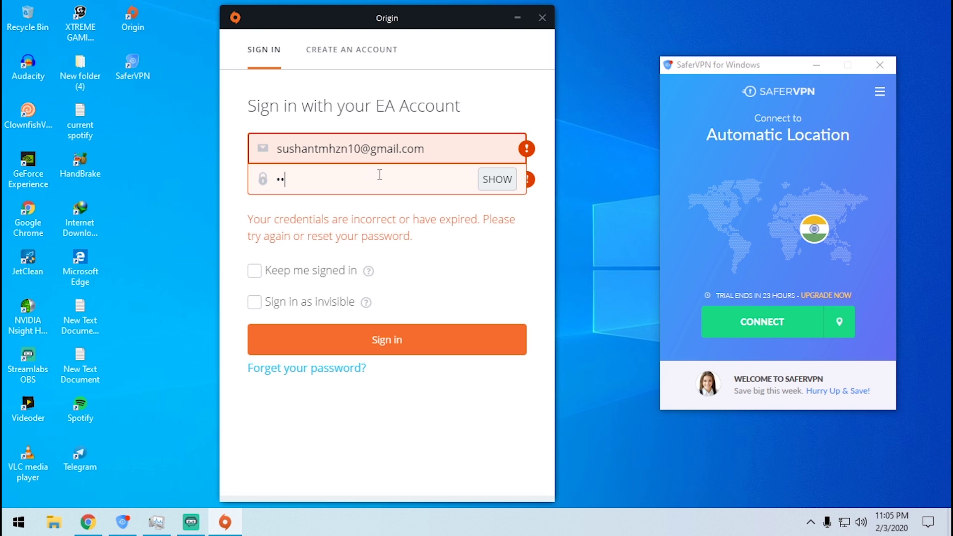
key(Return)
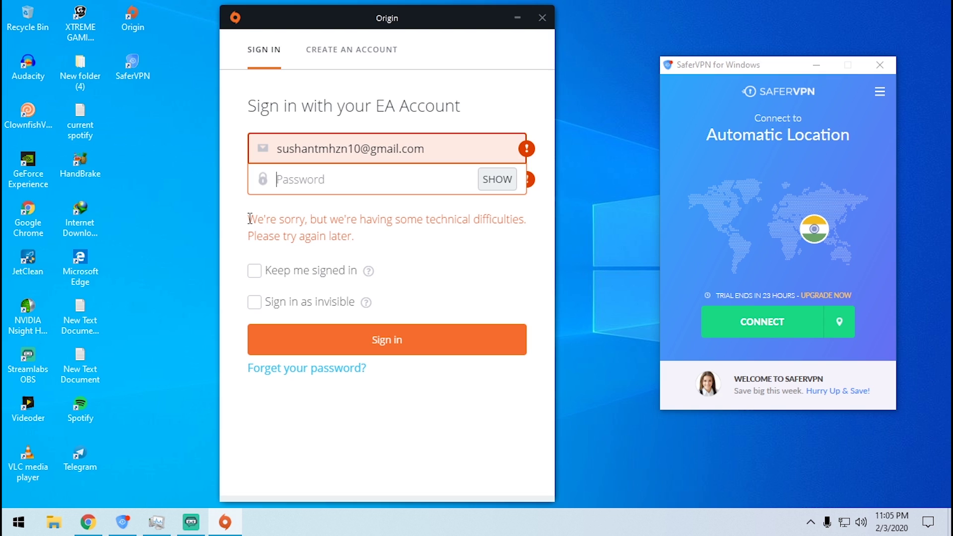
drag(250, 219, 410, 234)
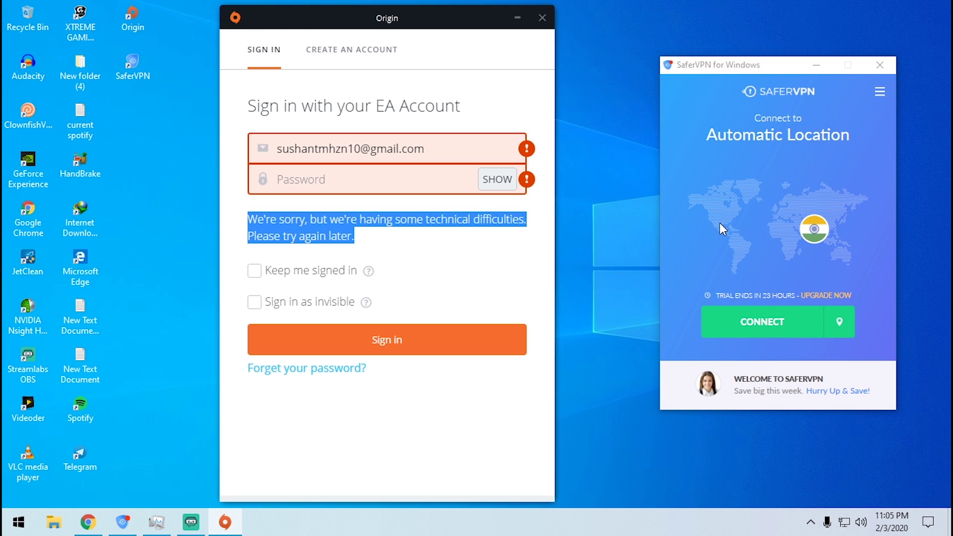
- Connect SaferVPN to Automatic Location
click(780, 324)
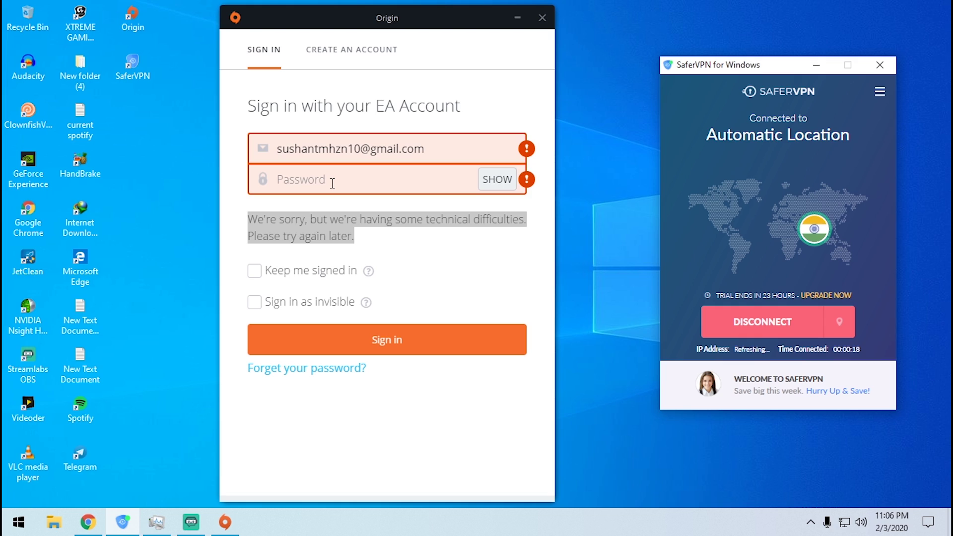
- Enter the EA password and sign in to Origin over the connected VPN
click(332, 183)
text(s)
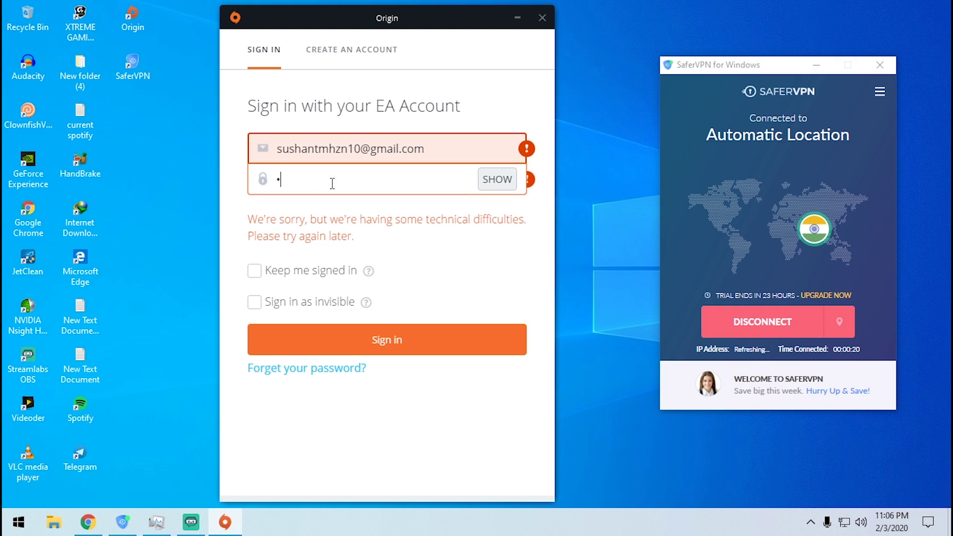
text(*************)
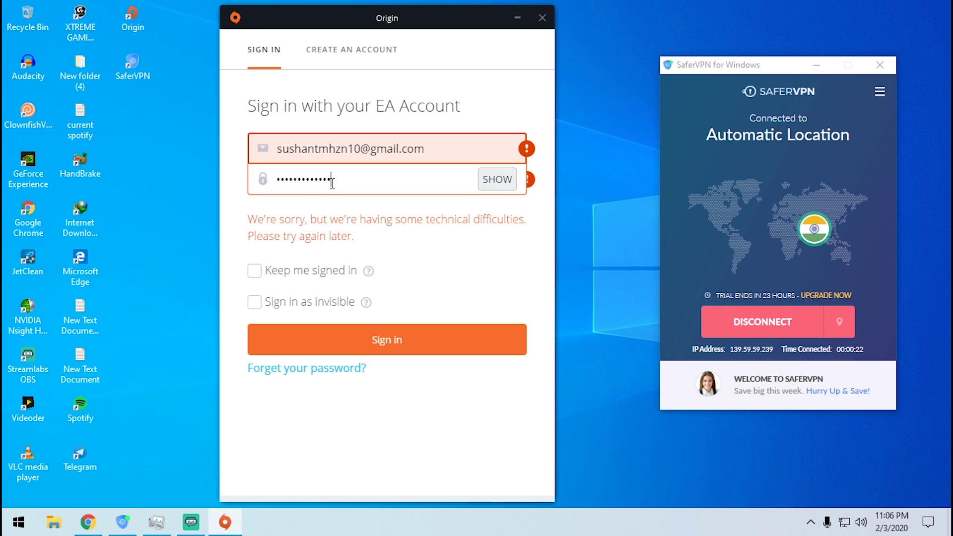
key(Return)
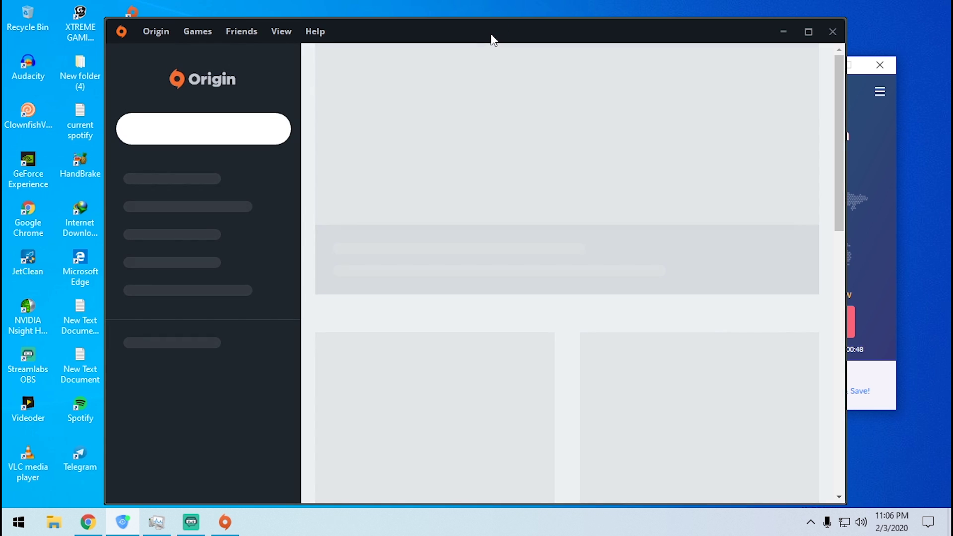
- Disconnect SaferVPN and return to Origin's loaded home page listing Apex Legends
drag(493, 39, 418, 37)
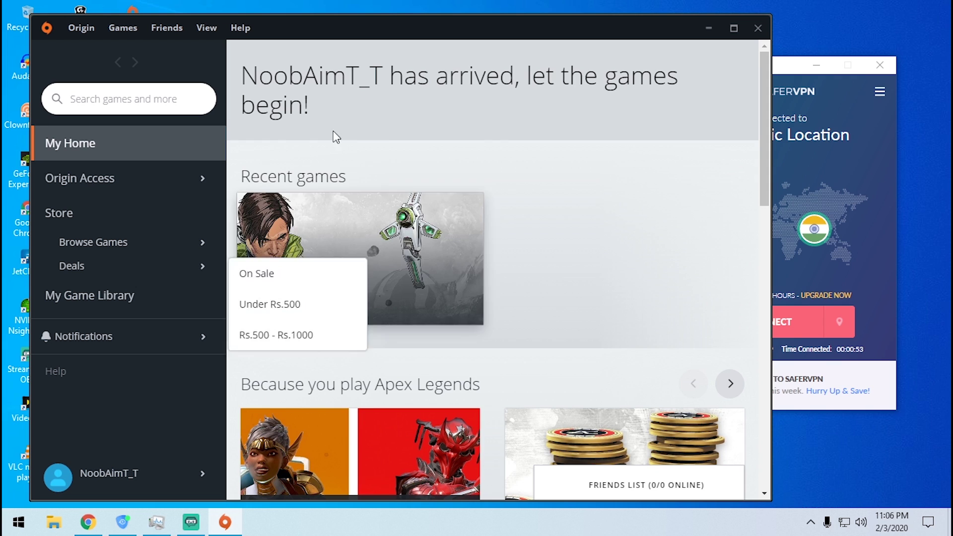
click(847, 146)
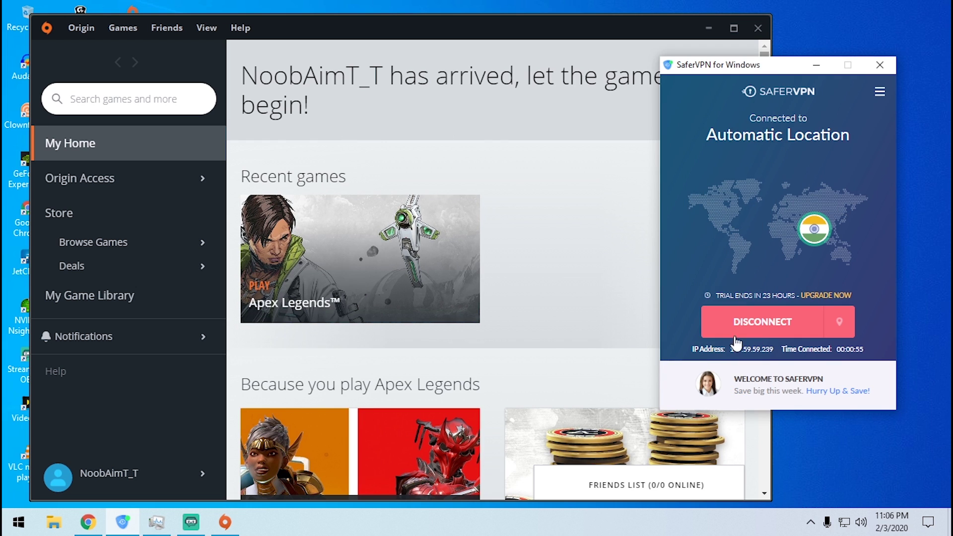
click(785, 329)
click(417, 277)
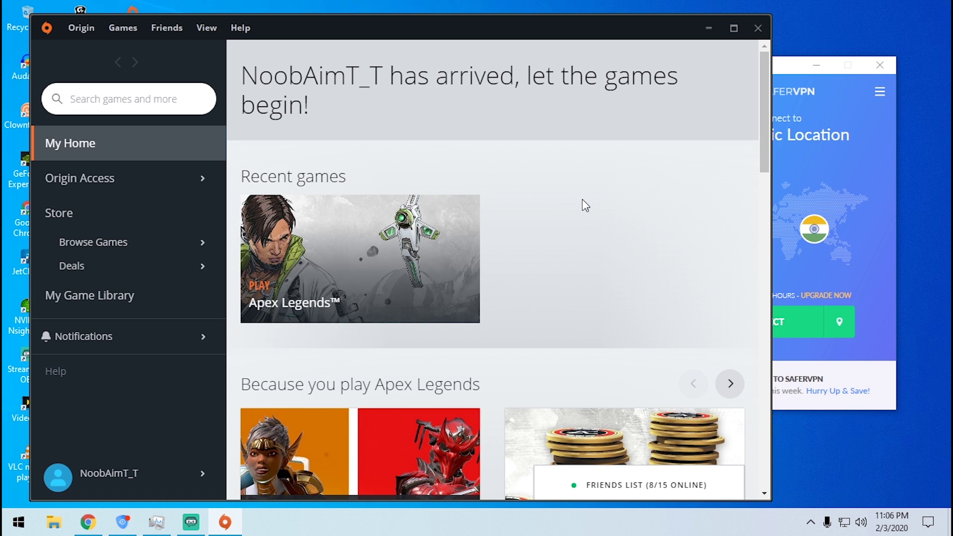
drag(784, 73, 815, 110)
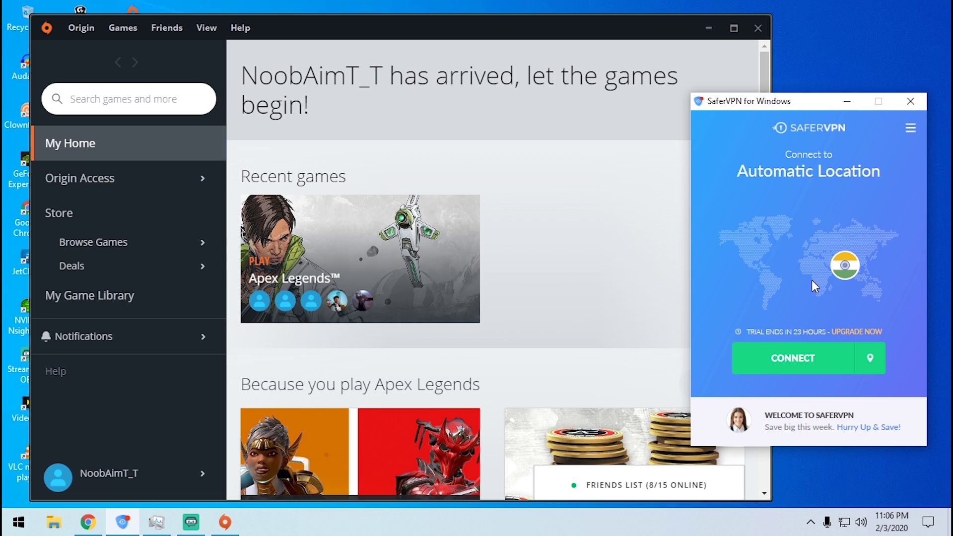
click(548, 204)
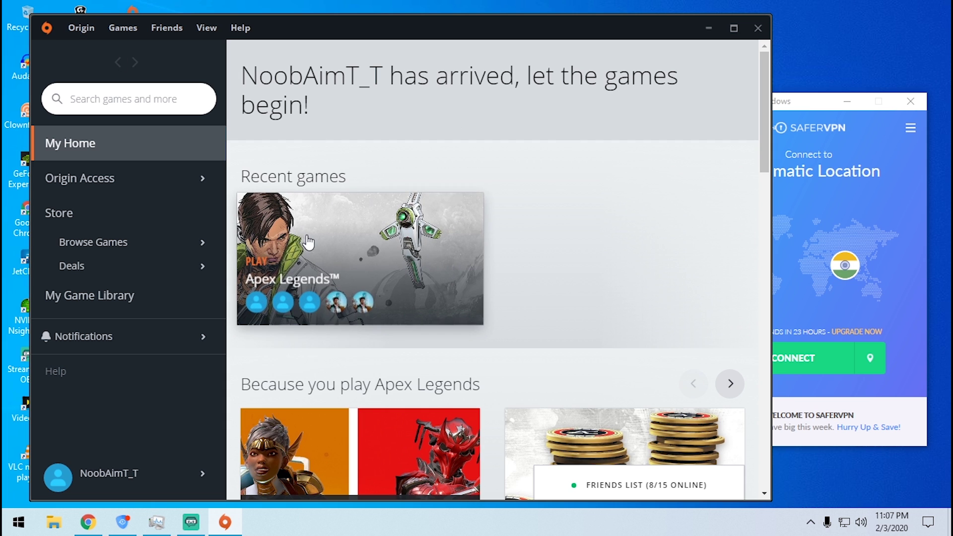
- Launch Apex Legends from Recent games and dismiss the accidentally opened clock flyout
click(258, 261)
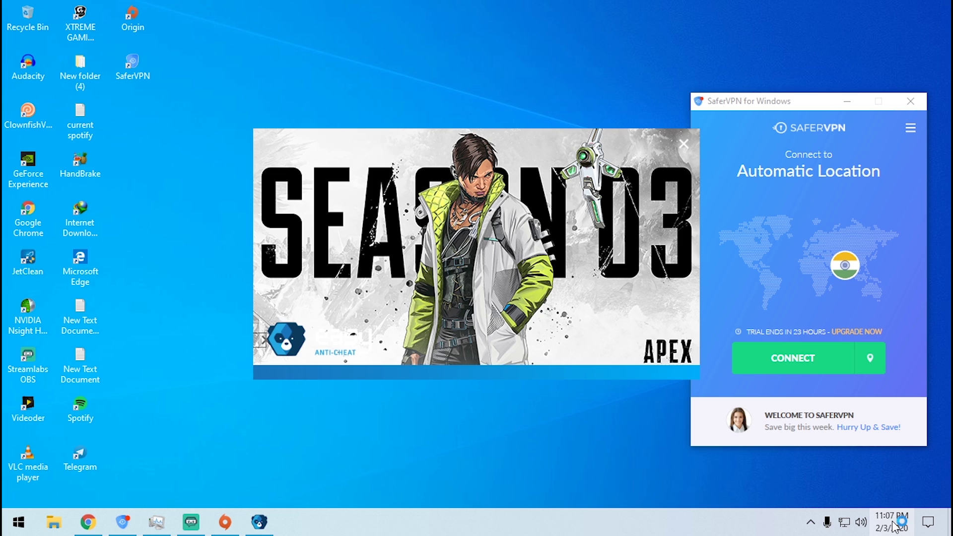
click(892, 522)
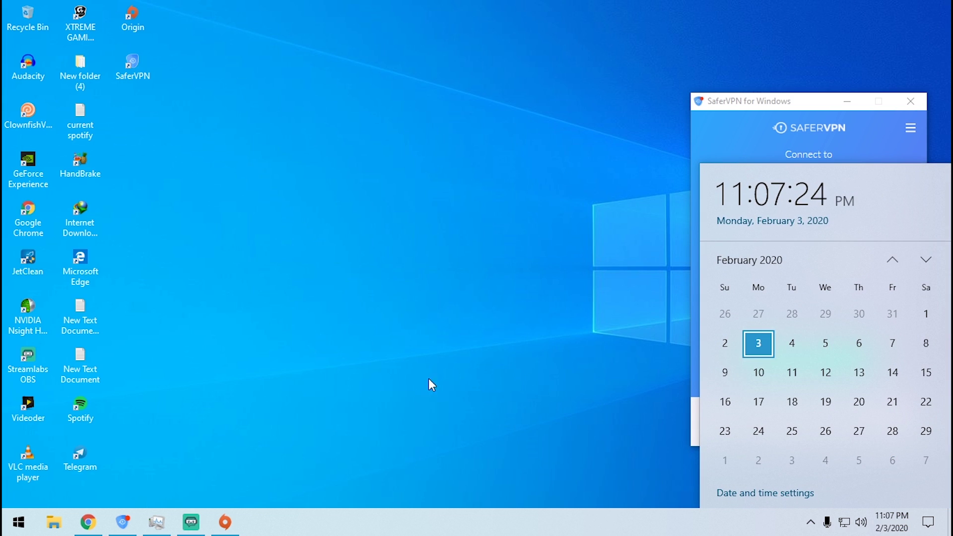
click(348, 427)
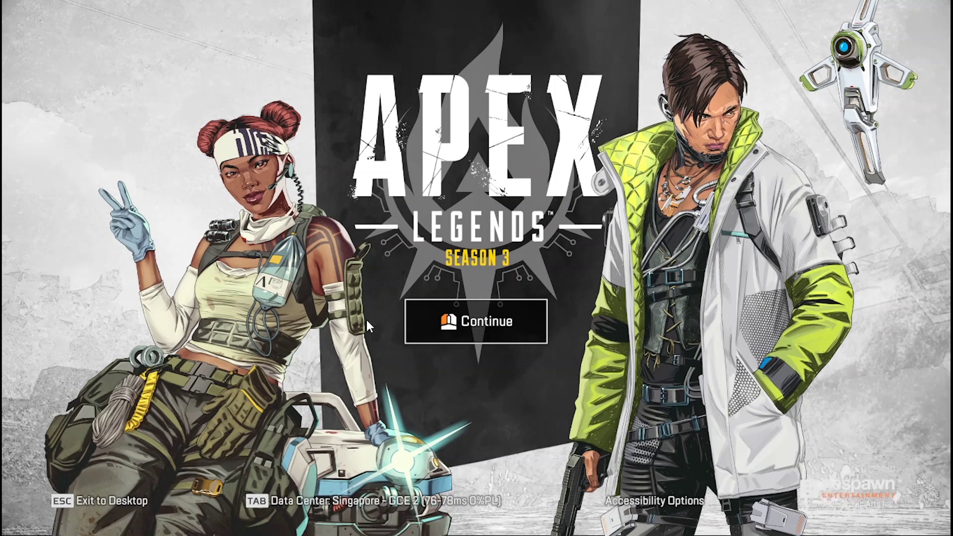
- Get past the title screen, set Master Volume to 10% in Audio settings, and return to the lobby
click(475, 323)
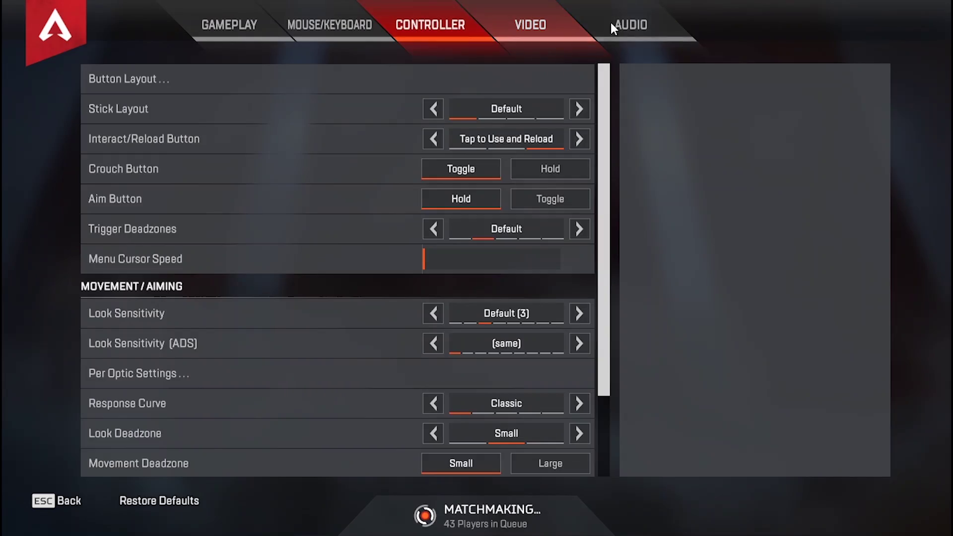
click(612, 24)
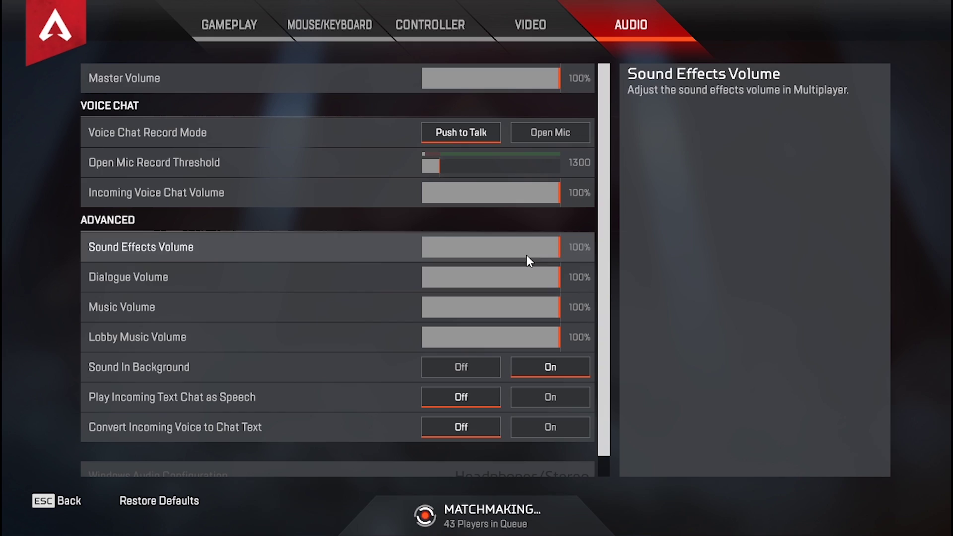
drag(528, 81, 427, 84)
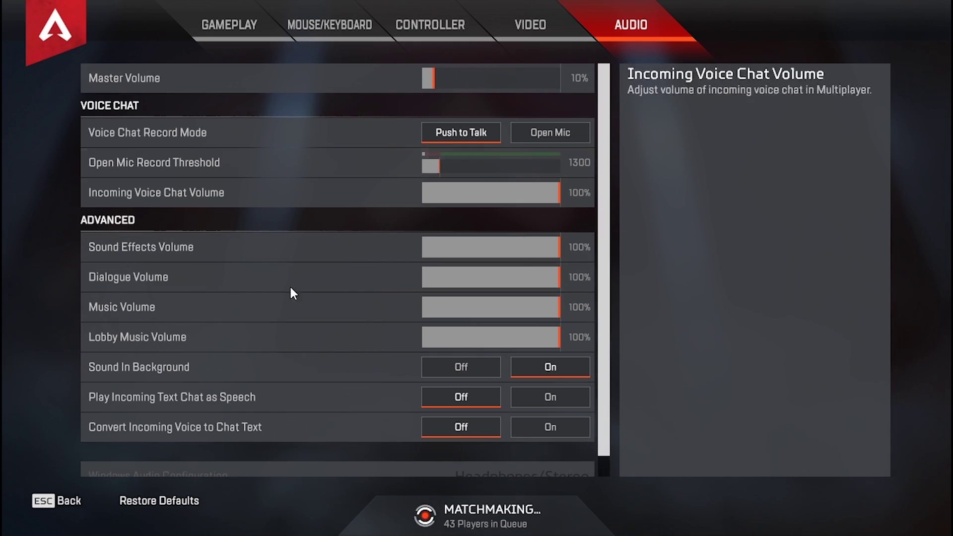
click(50, 501)
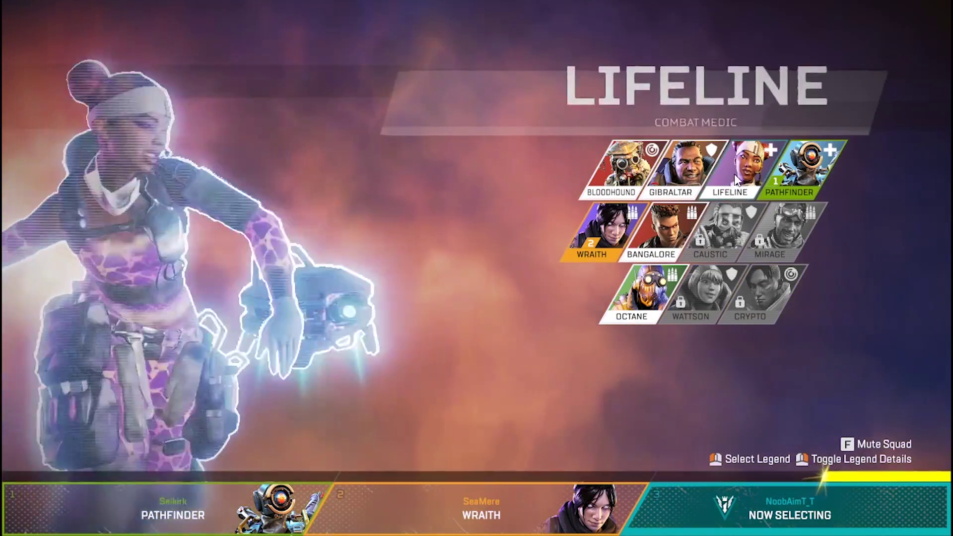
- Pick the Lifeline tile on the legend selection screen to lock it in
click(735, 174)
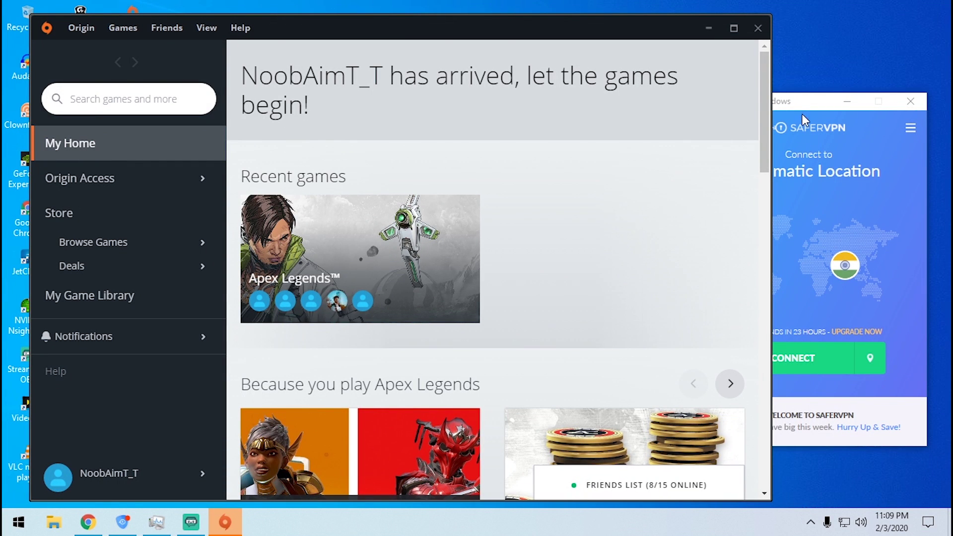
drag(798, 100, 818, 105)
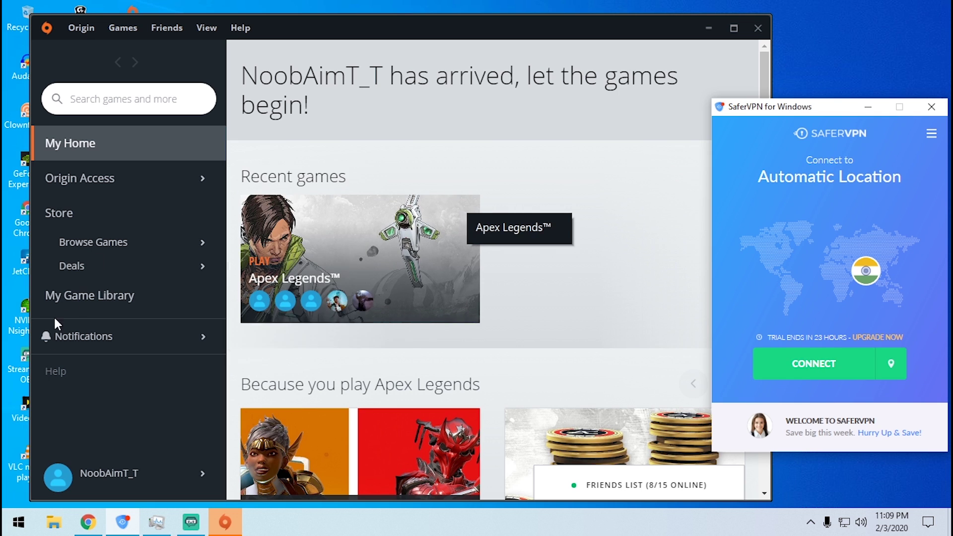
click(54, 333)
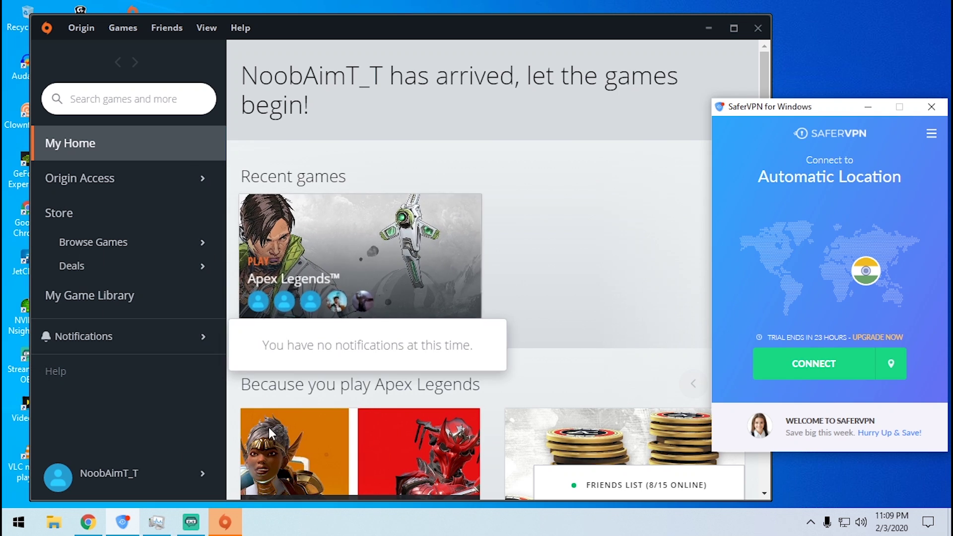